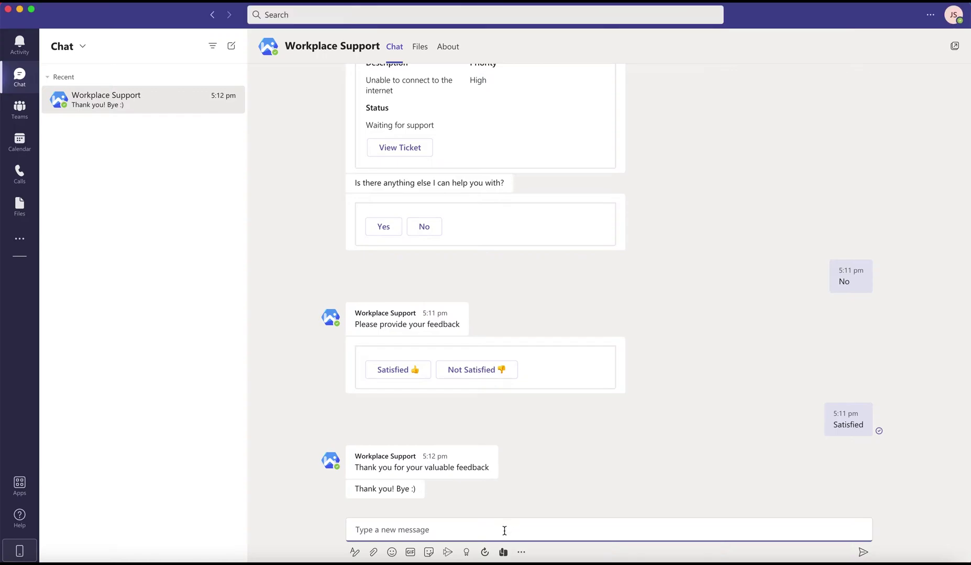
Step: Greet the Workplace Support bot with 'Hi' and choose Unlock account
{"action": "left_click", "coordinate": [504, 529]}
{"action": "type", "text": "Hi"}
{"action": "key", "text": "Return"}
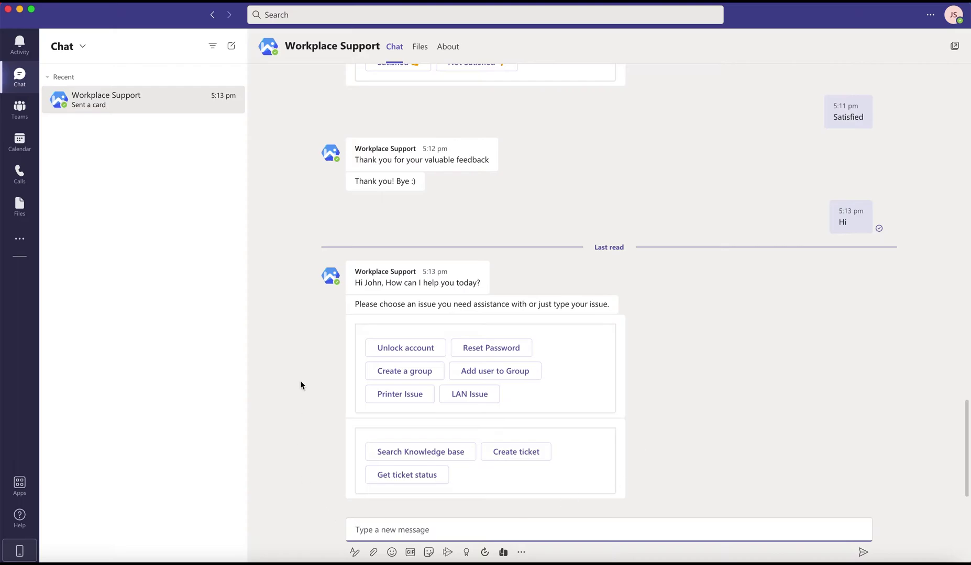
{"action": "left_click", "coordinate": [419, 346]}
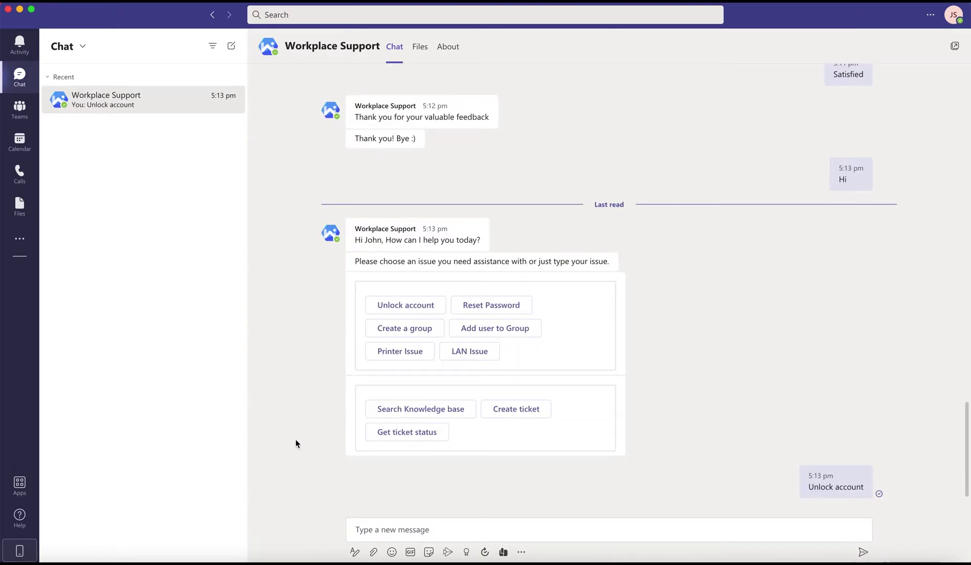
Step: Send your account e-mail address, confirm the unlock, and say Yes to more help
{"action": "left_click", "coordinate": [385, 535]}
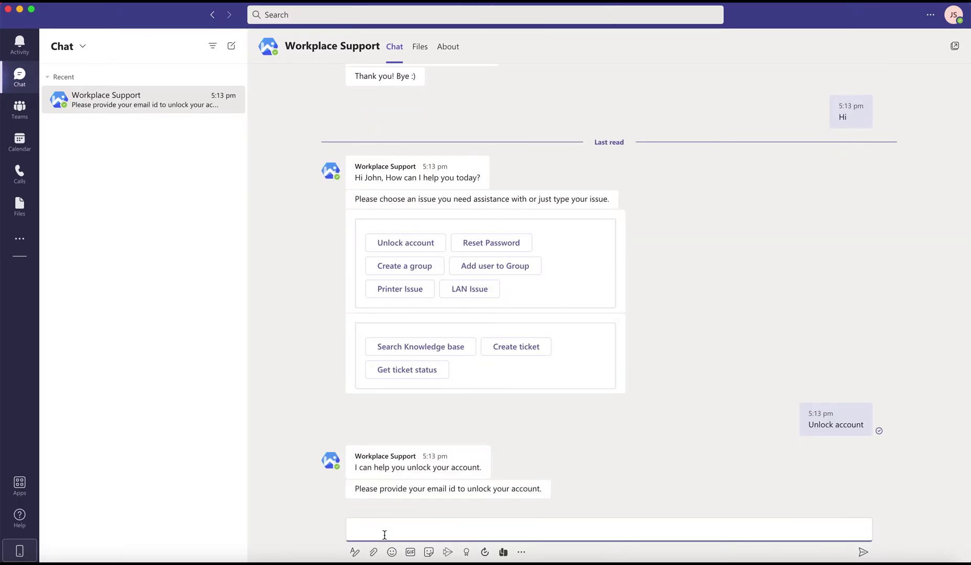
{"action": "key", "text": "Return"}
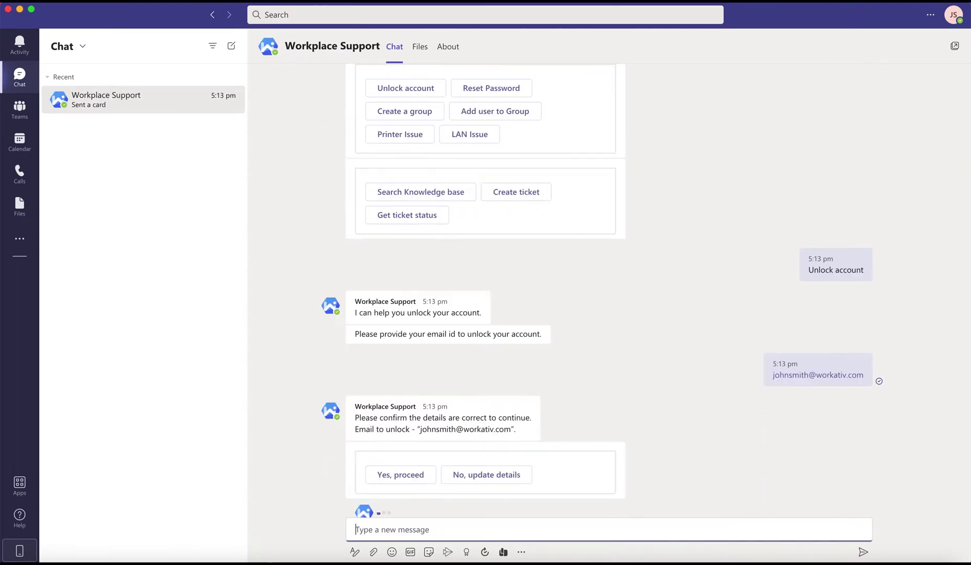
{"action": "left_click", "coordinate": [401, 476]}
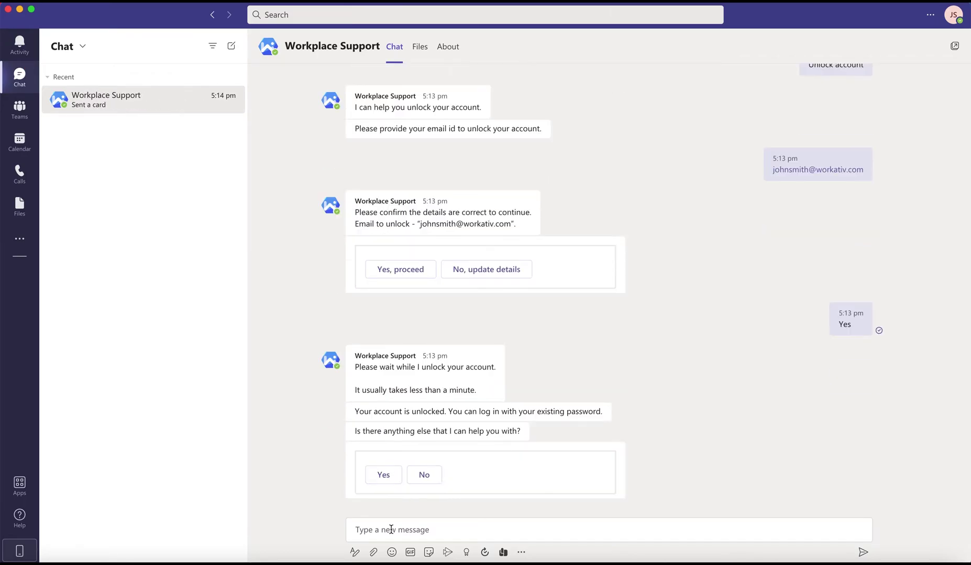
{"action": "left_click", "coordinate": [383, 474]}
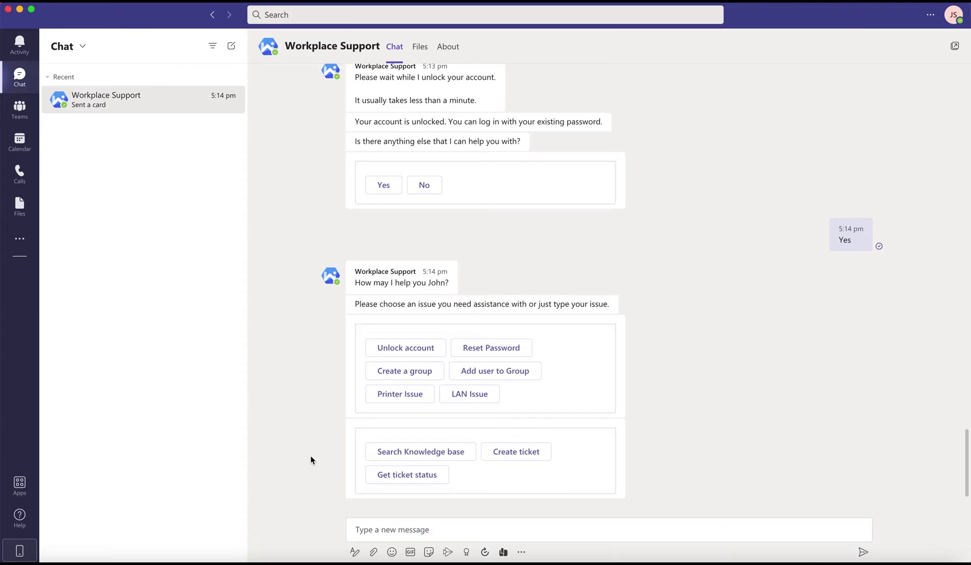
Step: Have the bot create the Office 365 group 'Devfreshers', confirm it, then request Printer Issue help
{"action": "left_click", "coordinate": [396, 370]}
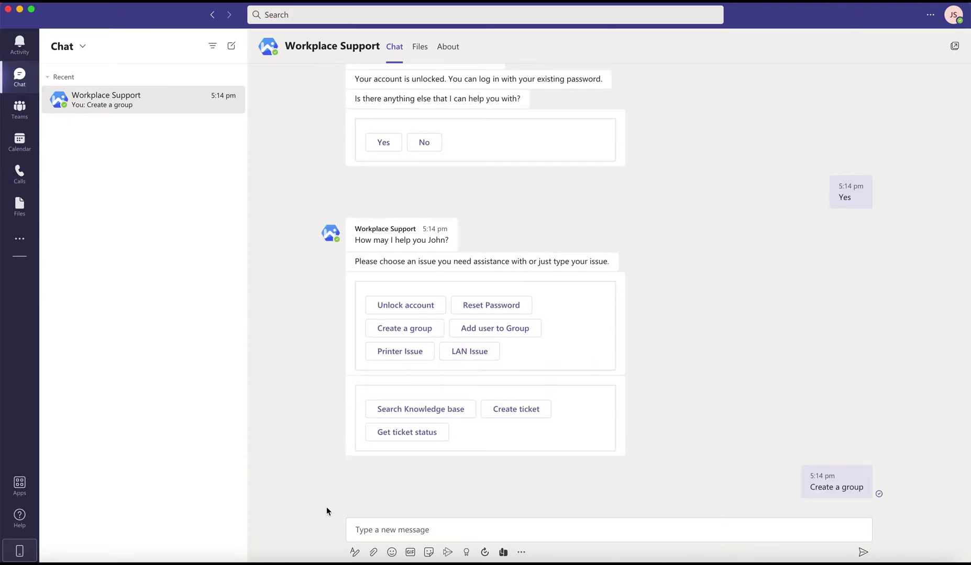
{"action": "left_click", "coordinate": [376, 532]}
{"action": "type", "text": "Devfreshers"}
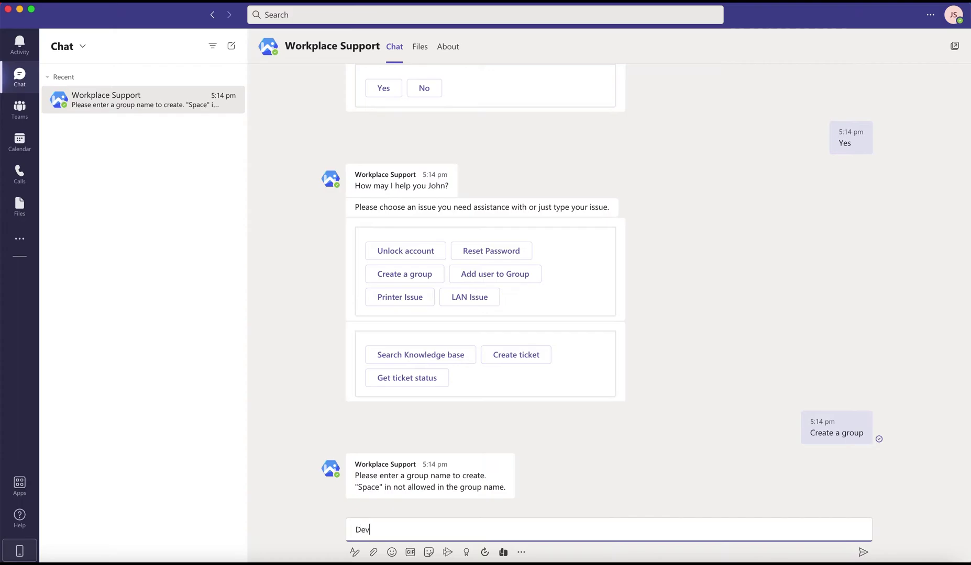
{"action": "key", "text": "Return"}
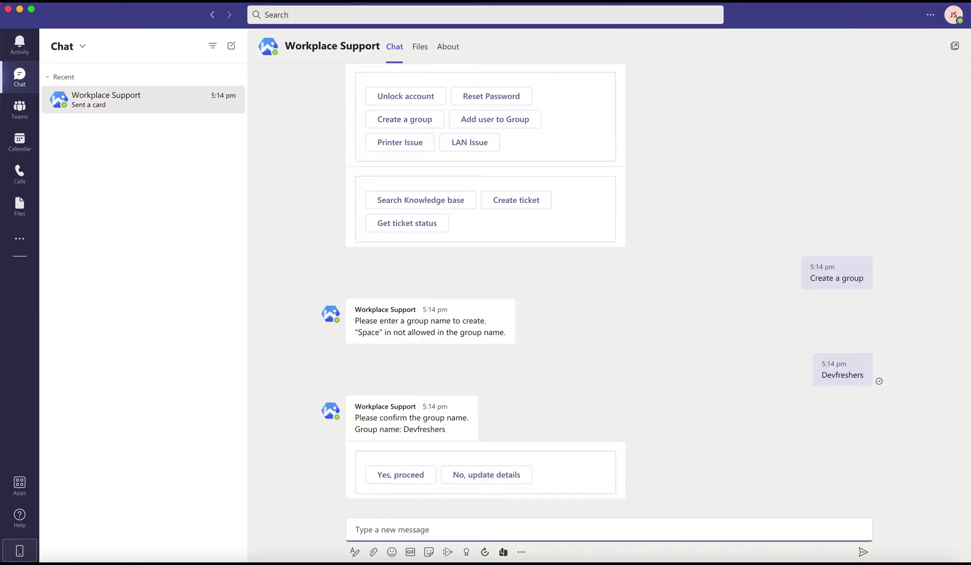
{"action": "left_click", "coordinate": [401, 476]}
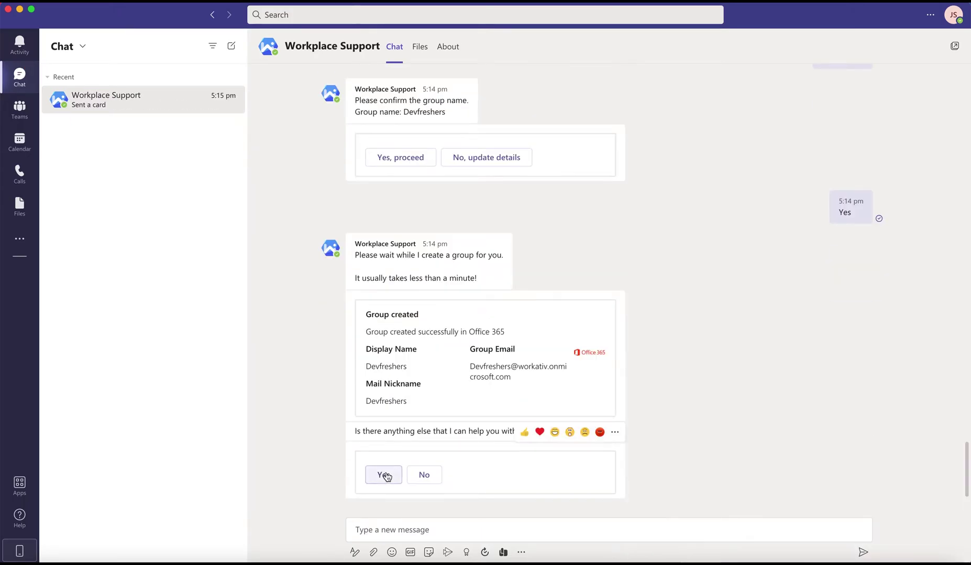
{"action": "left_click", "coordinate": [383, 475]}
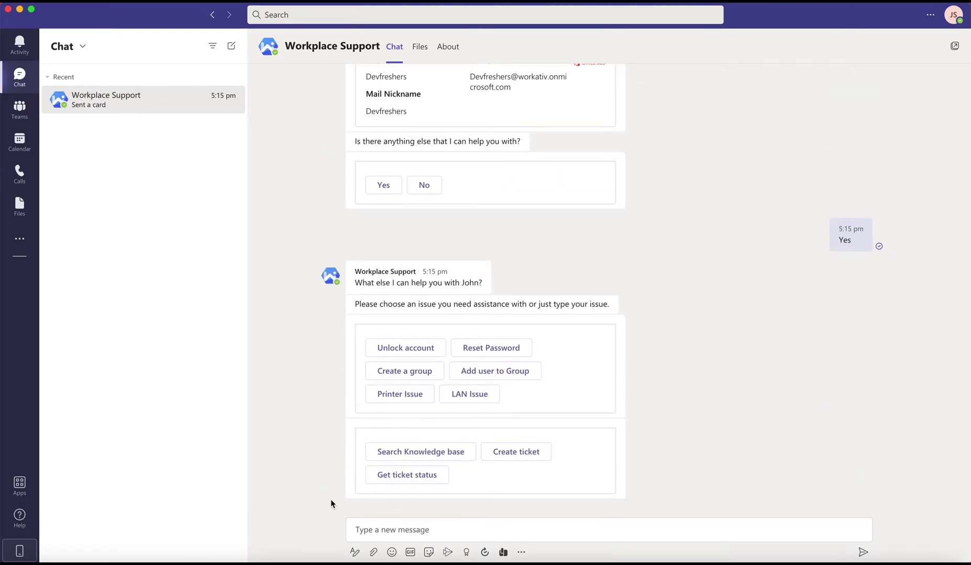
{"action": "left_click", "coordinate": [392, 394]}
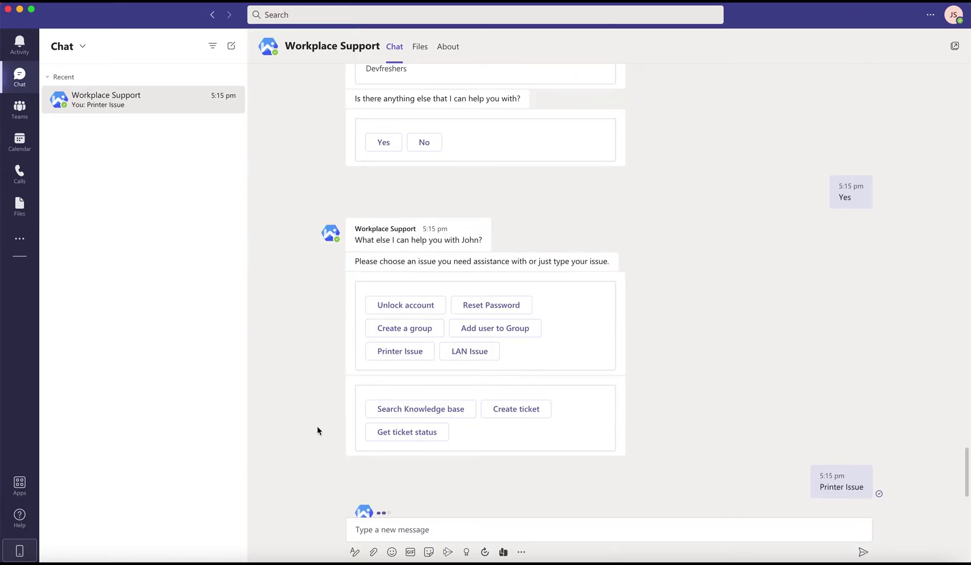
Step: Send printer model MB53245 and open the troubleshooting article the bot returns
{"action": "left_click", "coordinate": [370, 532]}
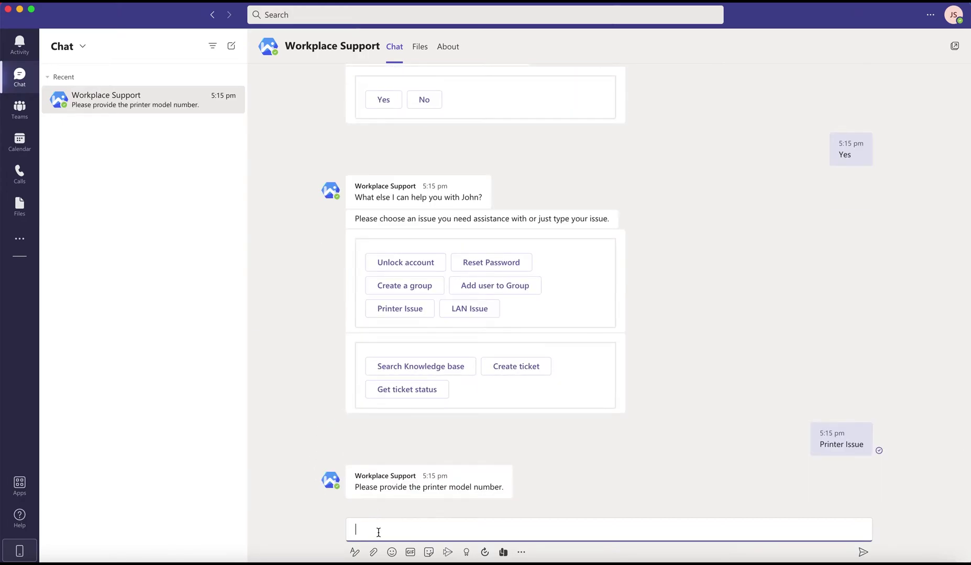
{"action": "type", "text": "MB53245"}
{"action": "key", "text": "Return"}
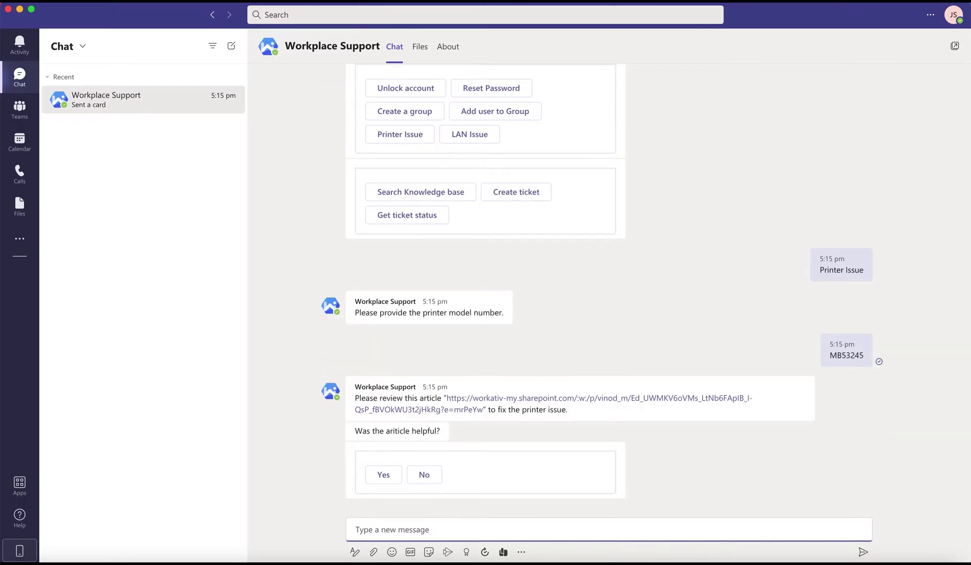
{"action": "left_click", "coordinate": [473, 398]}
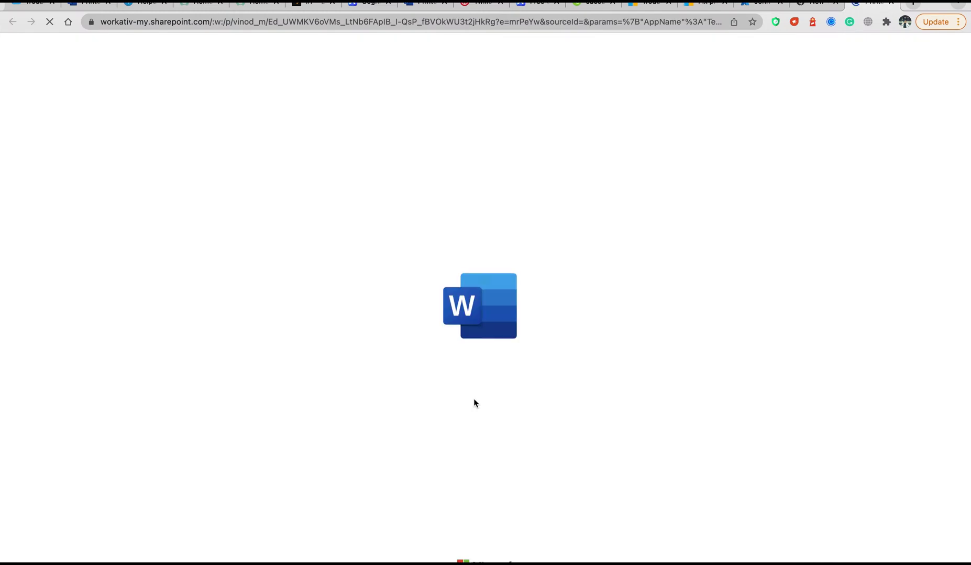
Step: Read through the 'Printer issues troubleshooting' article, then switch back to the Teams chat
{"action": "scroll", "coordinate": [596, 346], "scroll_direction": "down", "scroll_amount": 3}
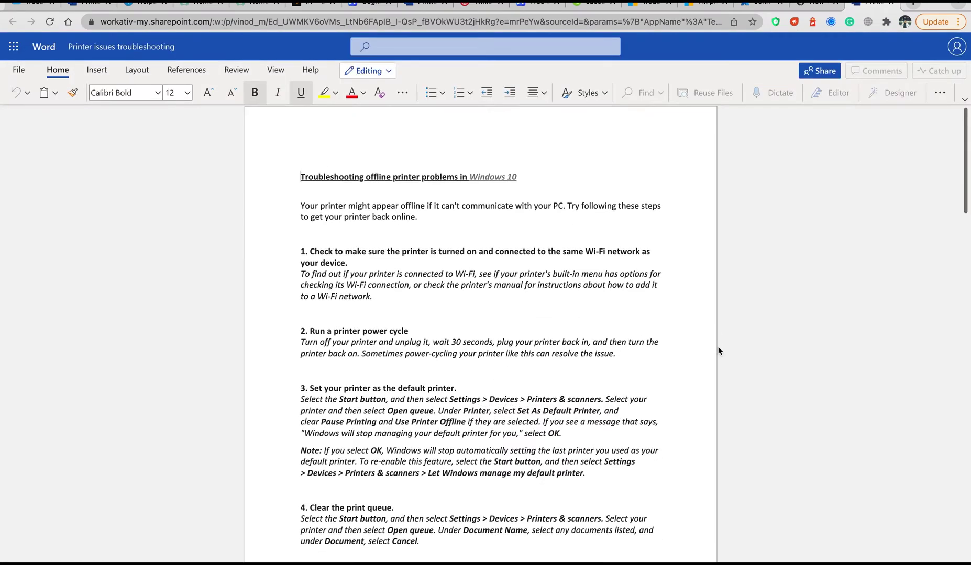
{"action": "scroll", "coordinate": [718, 350], "scroll_direction": "down", "scroll_amount": 7}
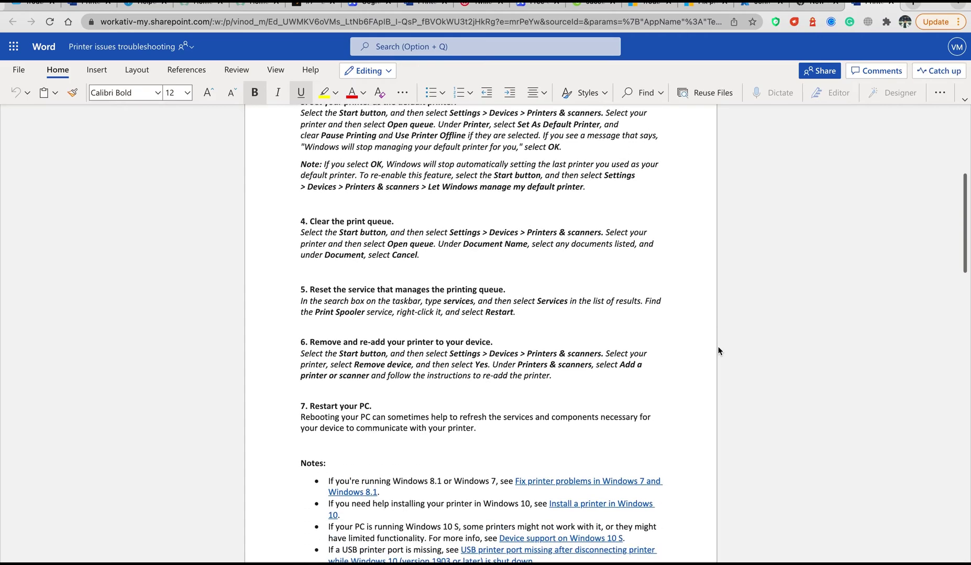
{"action": "scroll", "coordinate": [718, 351], "scroll_direction": "down", "scroll_amount": 5}
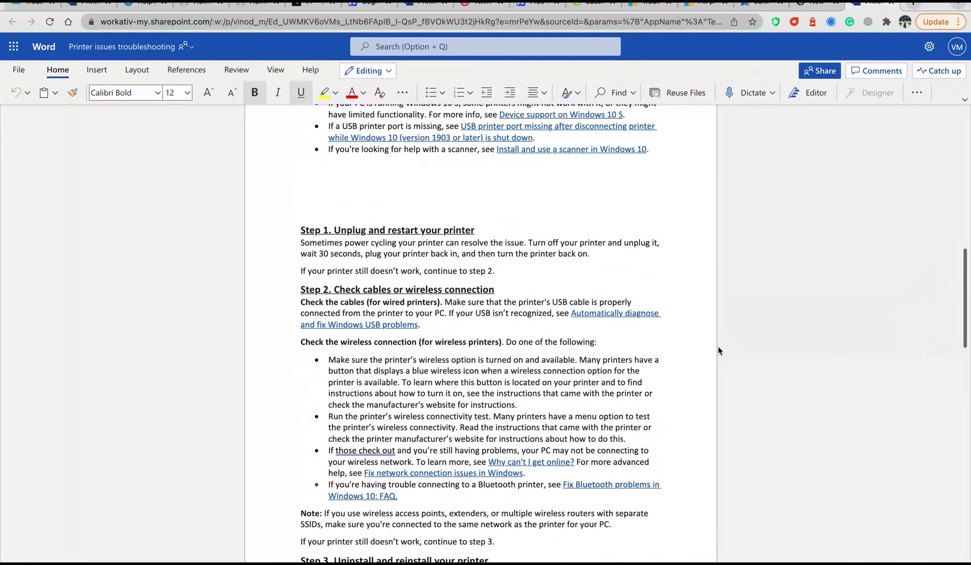
{"action": "scroll", "coordinate": [718, 350], "scroll_direction": "up", "scroll_amount": 13}
{"action": "key", "text": "ctrl+Left"}
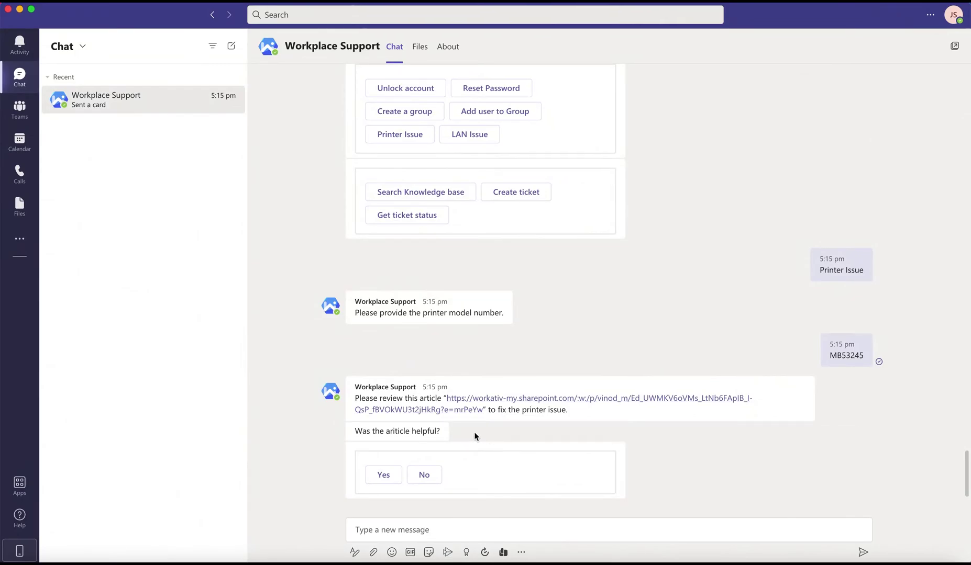
Step: Mark the article unhelpful and file a ticket describing 'Paper got stuck and unable to print'
{"action": "left_click", "coordinate": [425, 475]}
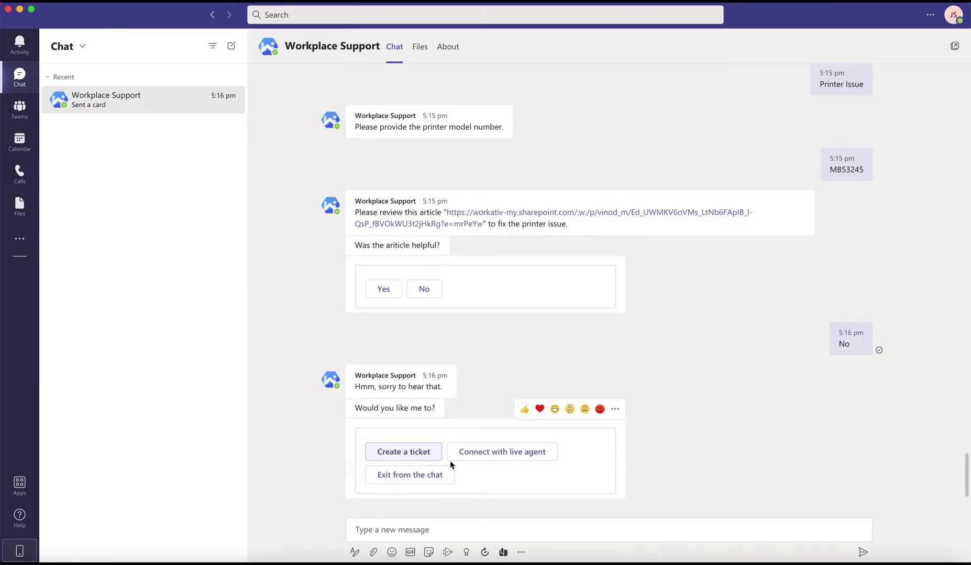
{"action": "left_click", "coordinate": [408, 452]}
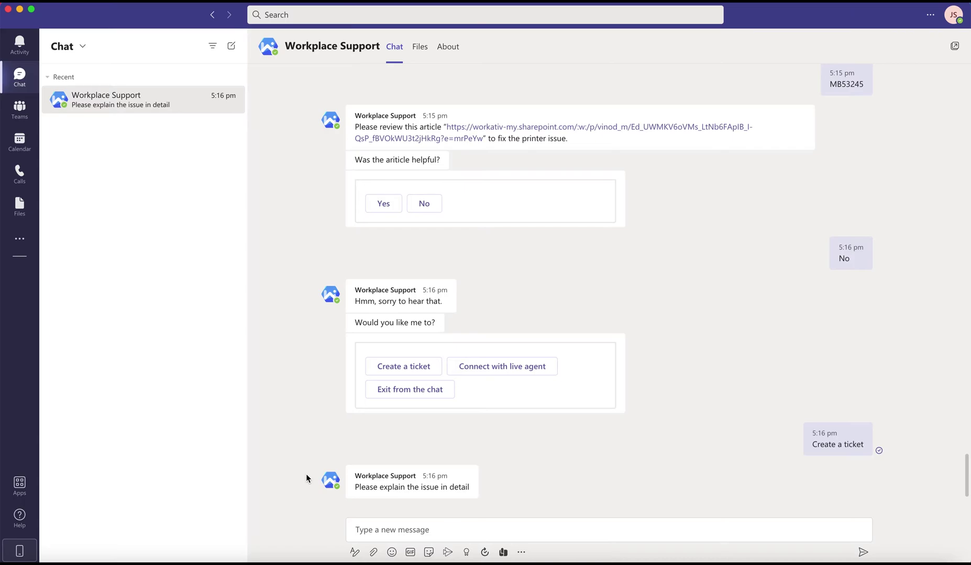
{"action": "left_click", "coordinate": [359, 528]}
{"action": "type", "text": "Paper got s"}
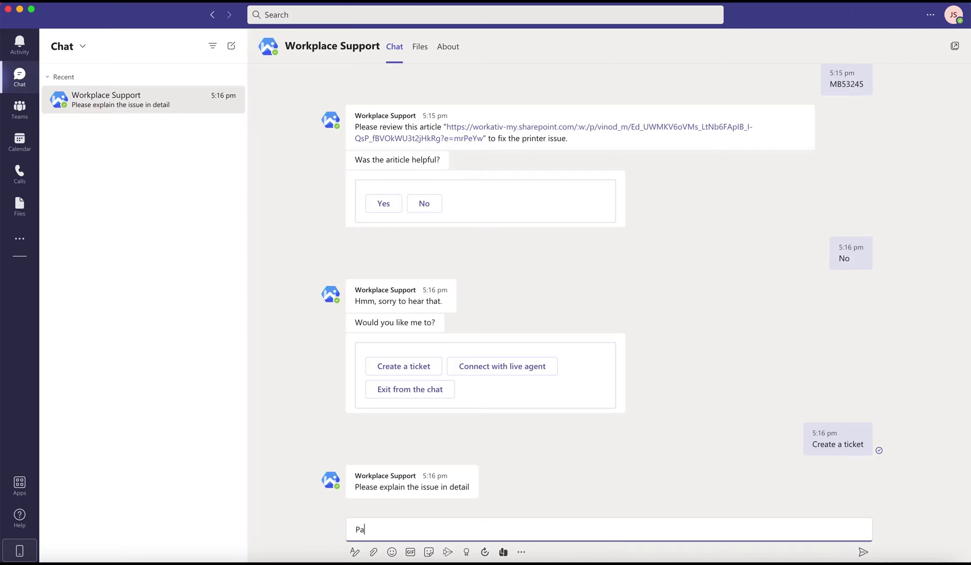
{"action": "type", "text": "tuck an"}
{"action": "key", "text": "BackSpace"}
{"action": "type", "text": "d unable to"}
{"action": "type", "text": " print"}
{"action": "key", "text": "Return"}
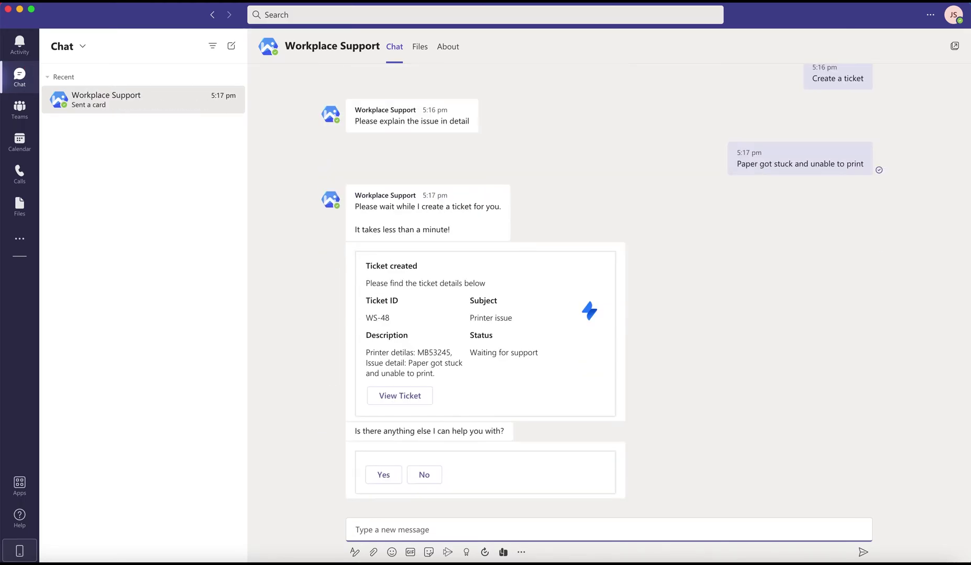
Step: View the new ticket WS-48, then ask the bot for a ticket's status
{"action": "mouse_move", "coordinate": [443, 373]}
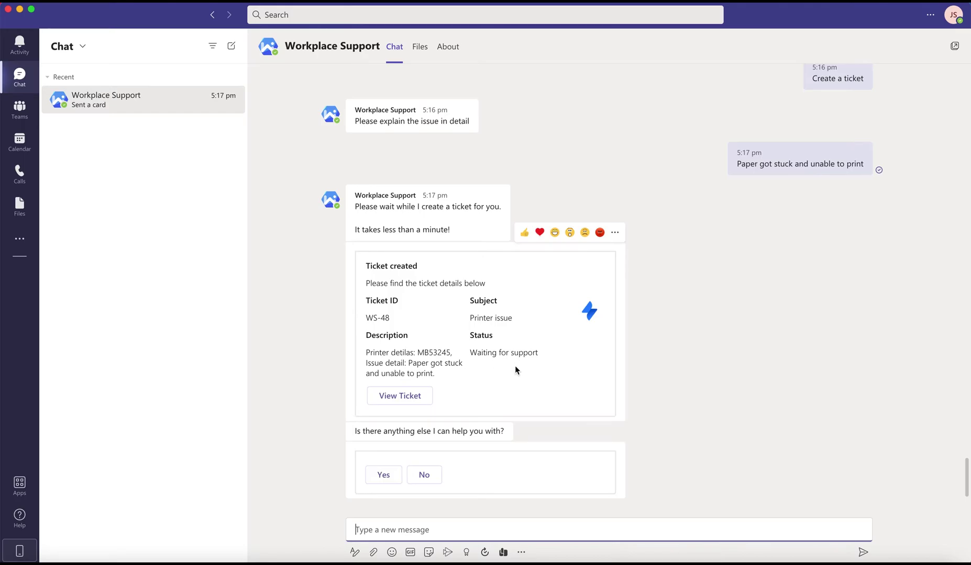
{"action": "left_click", "coordinate": [399, 397]}
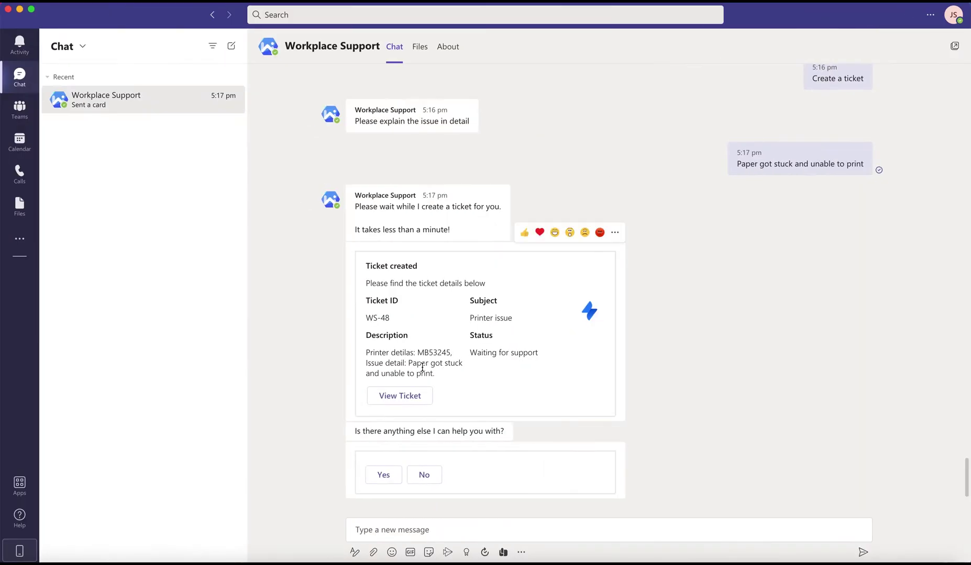
{"action": "left_click", "coordinate": [378, 475]}
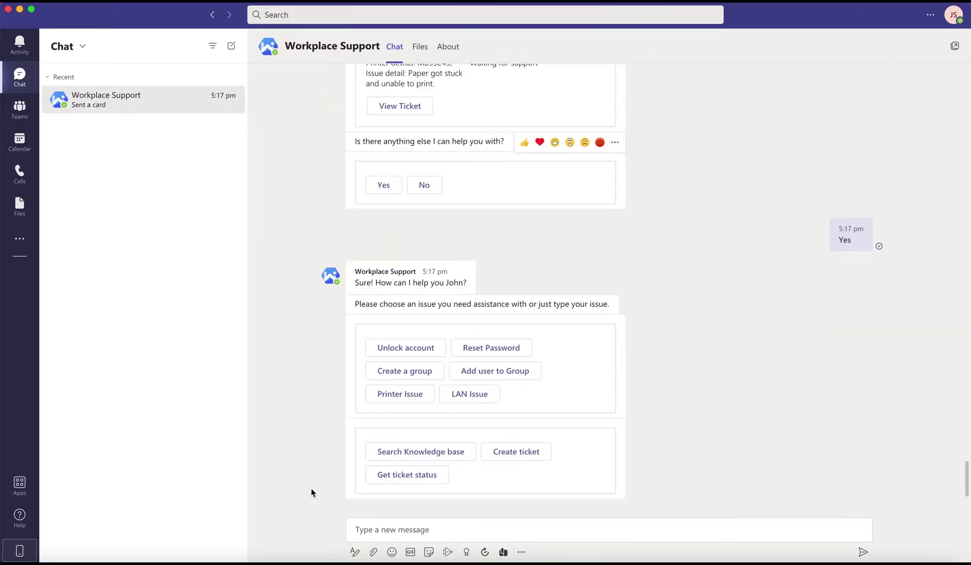
{"action": "left_click", "coordinate": [388, 476]}
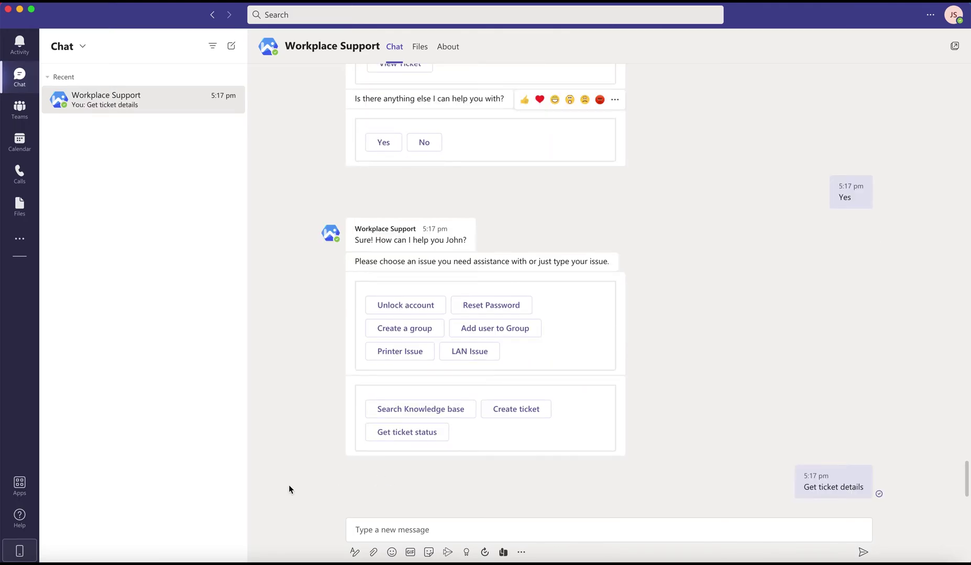
Step: Look up ticket WS-46 (Account locked, Waiting for support) and say Yes to more help
{"action": "left_click", "coordinate": [378, 532]}
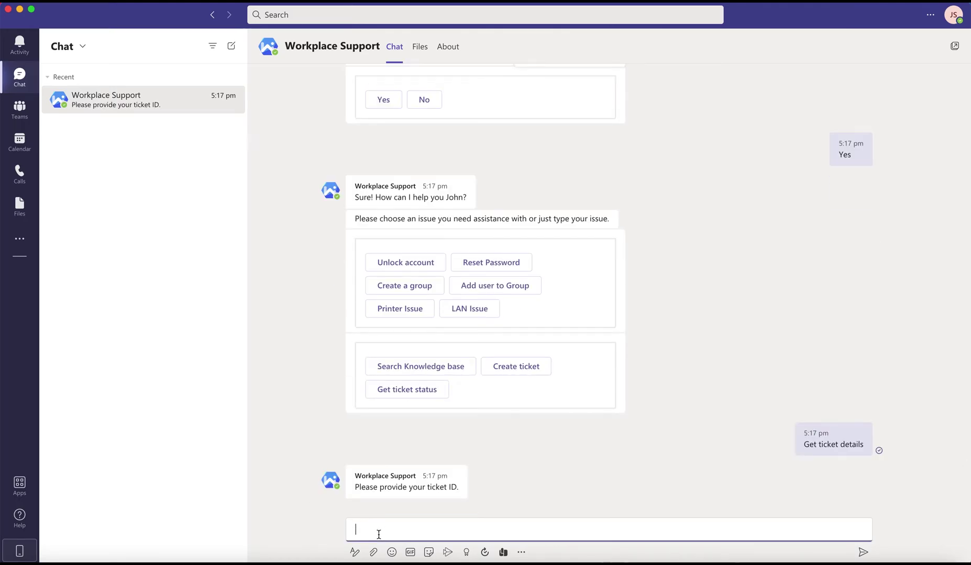
{"action": "type", "text": "WS-46"}
{"action": "key", "text": "Return"}
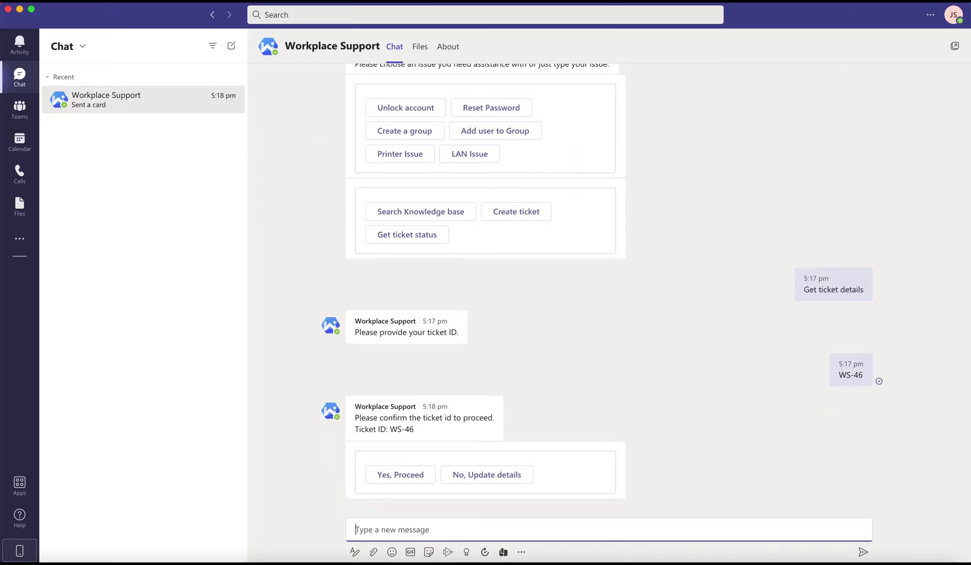
{"action": "left_click", "coordinate": [401, 476]}
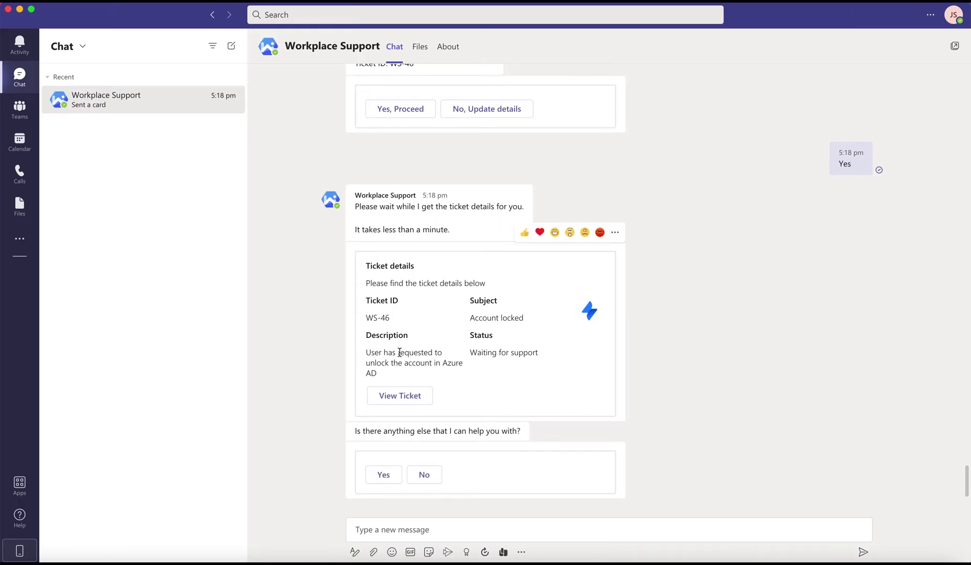
{"action": "left_click", "coordinate": [384, 476]}
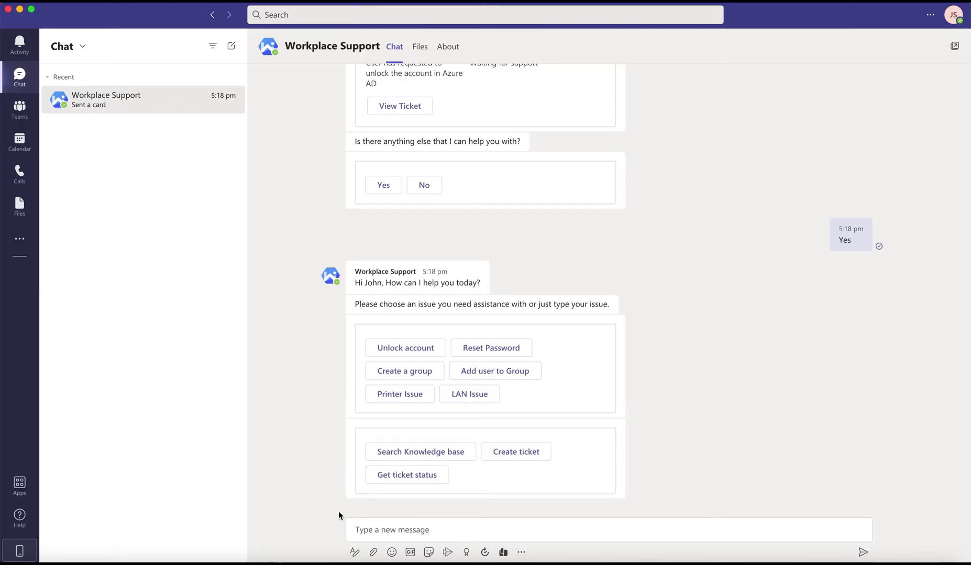
Step: Ask the bot 'How to create sharepoint site?' and reply 'Thank you' after its answer
{"action": "left_click", "coordinate": [391, 530]}
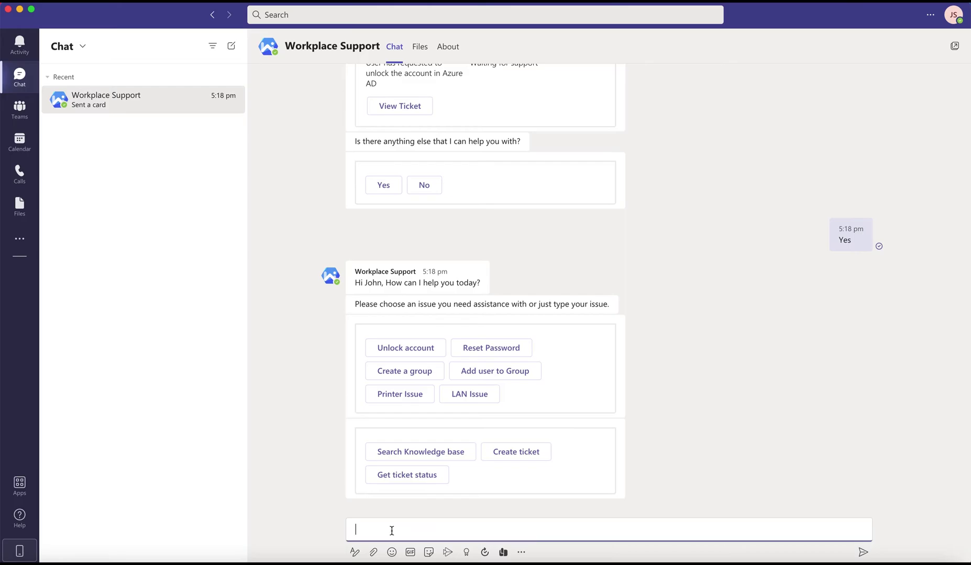
{"action": "type", "text": "How to create sharepoint "}
{"action": "type", "text": "site?"}
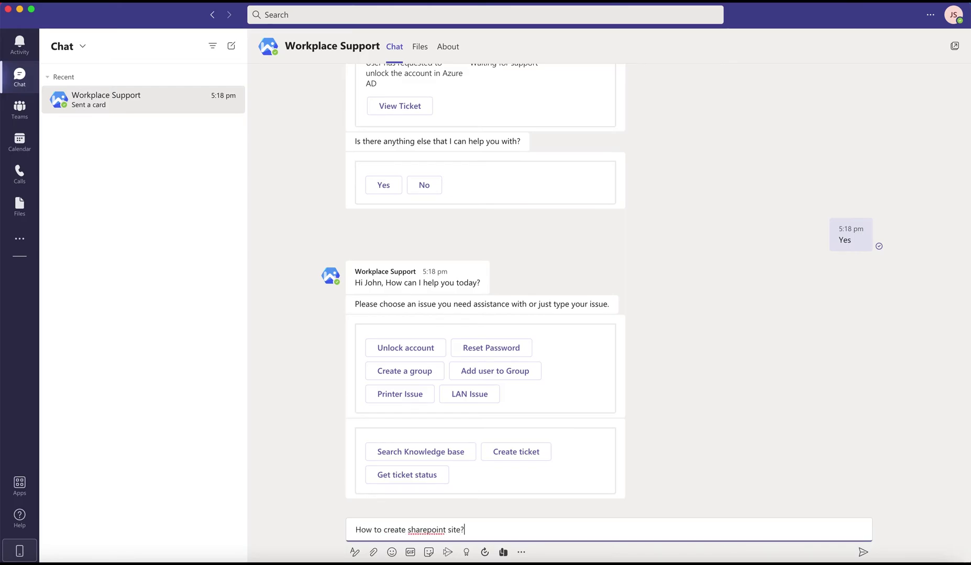
{"action": "key", "text": "Return"}
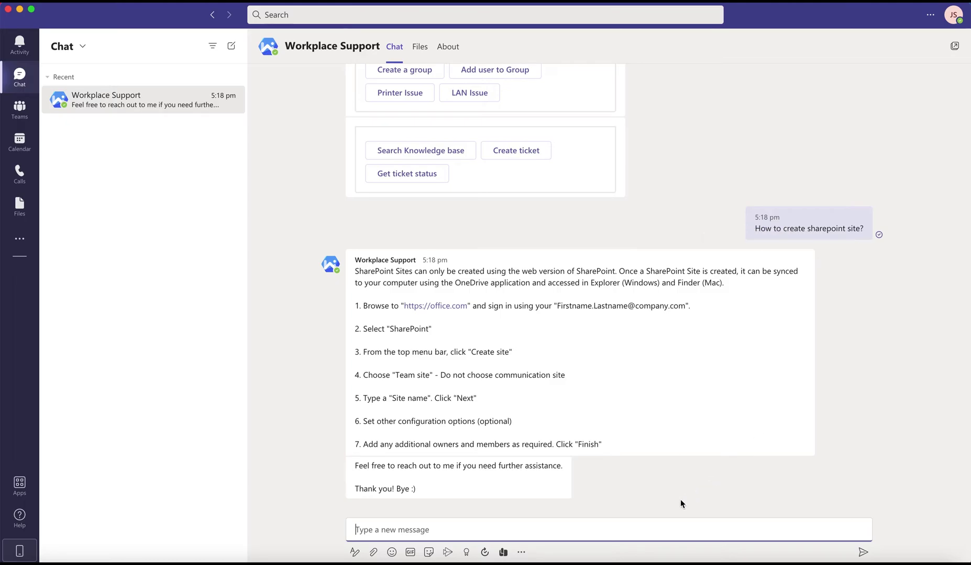
{"action": "type", "text": "Thank you"}
{"action": "key", "text": "Return"}
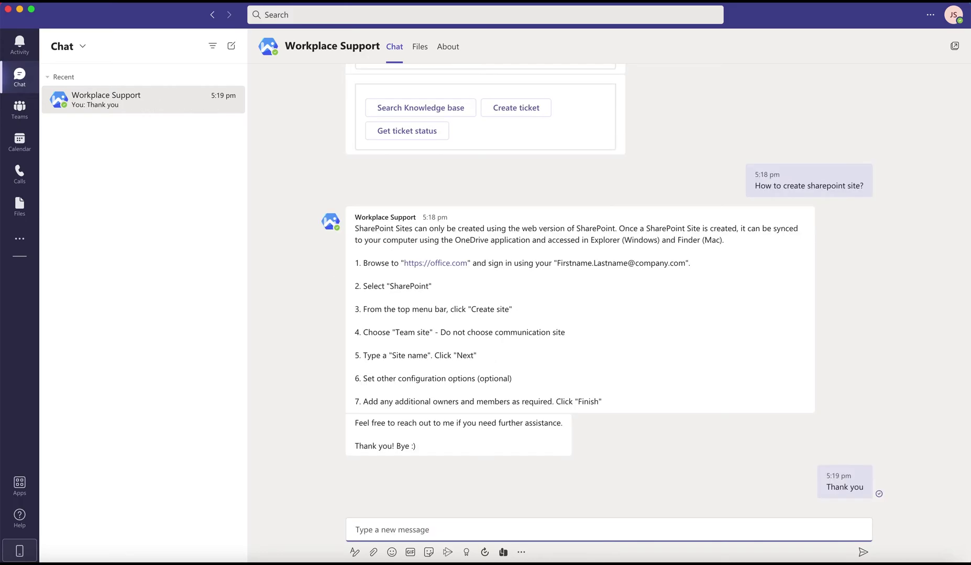